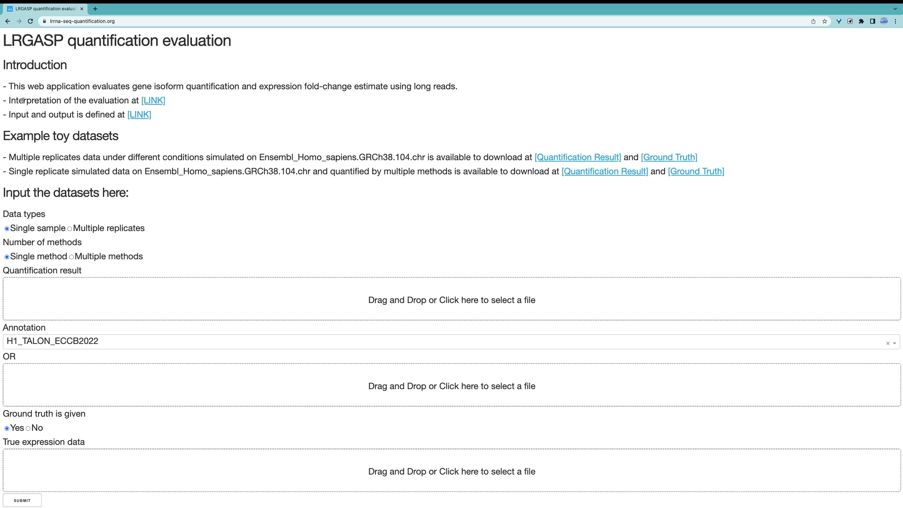
Step: Open the evaluation interpretation link in a new tab, review the single-sample metric definitions, and return to the evaluation page
right_click(155, 103)
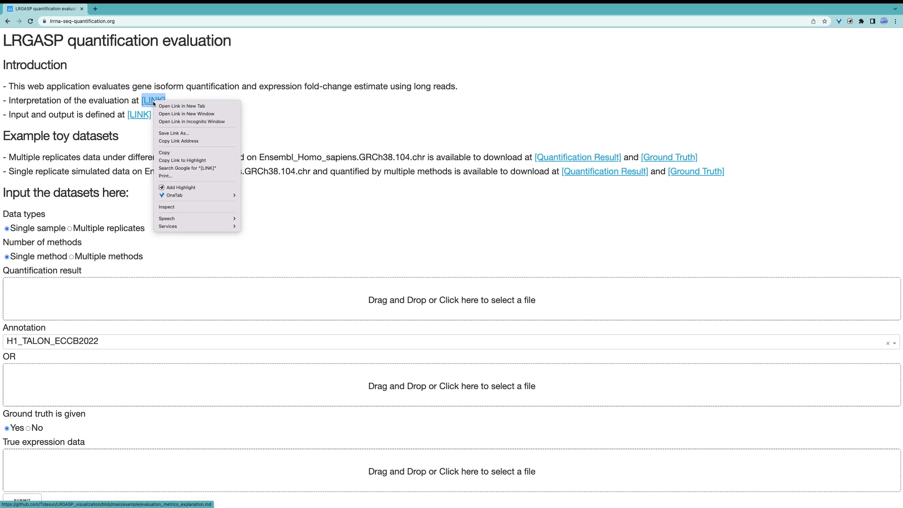
click(184, 106)
key(ctrl+Tab)
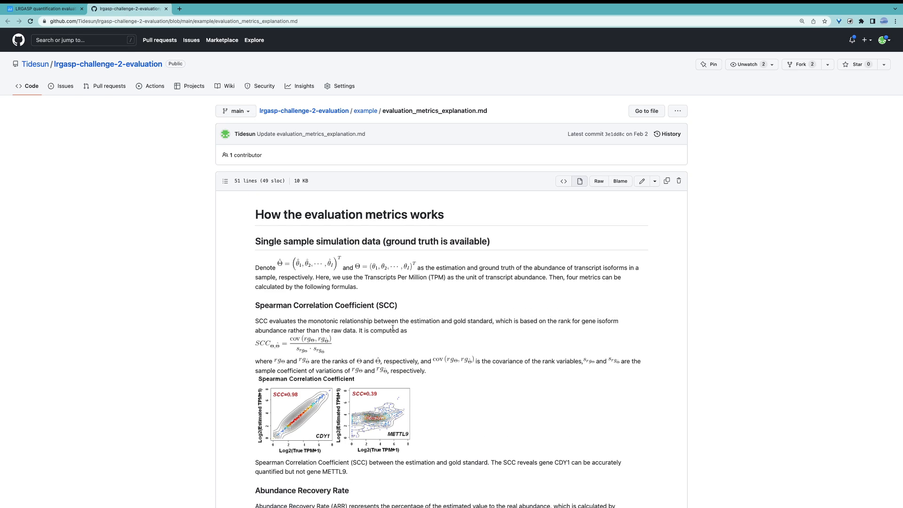
scroll(393, 328, down, 3)
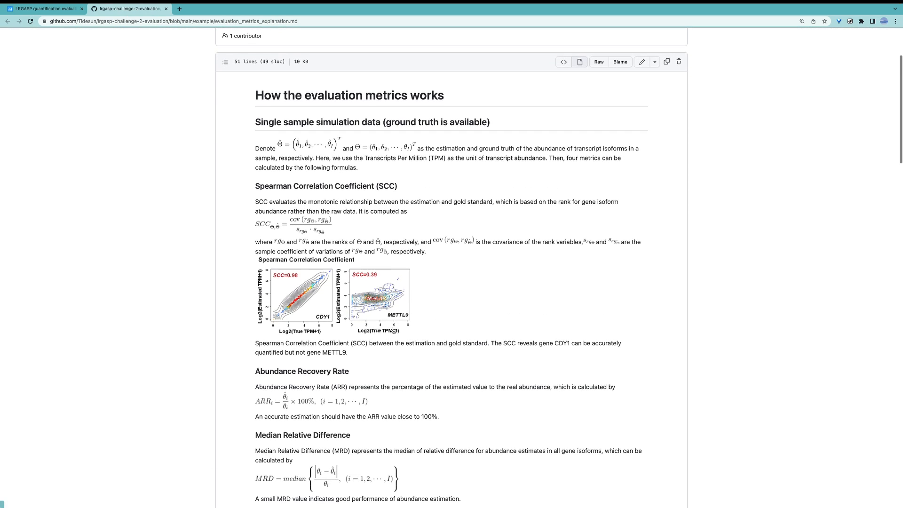
scroll(392, 329, down, 1)
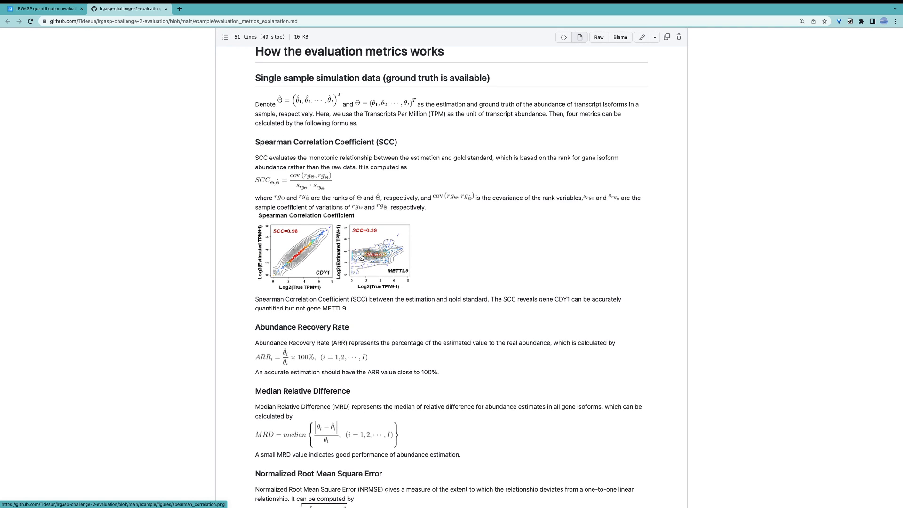
click(63, 10)
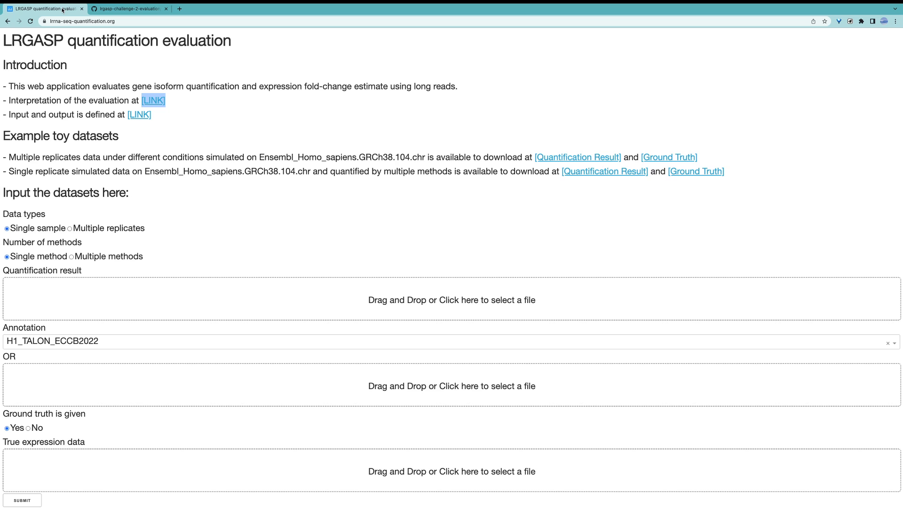
Step: Open the input and output definition link separately, review the accepted input formats, and return to the evaluation page
click(51, 113)
right_click(144, 116)
click(183, 121)
click(207, 16)
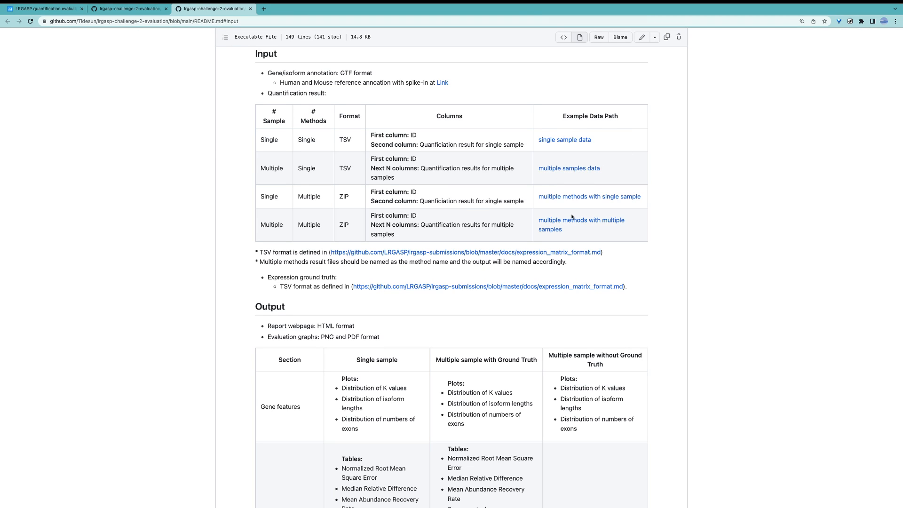
key(super+1)
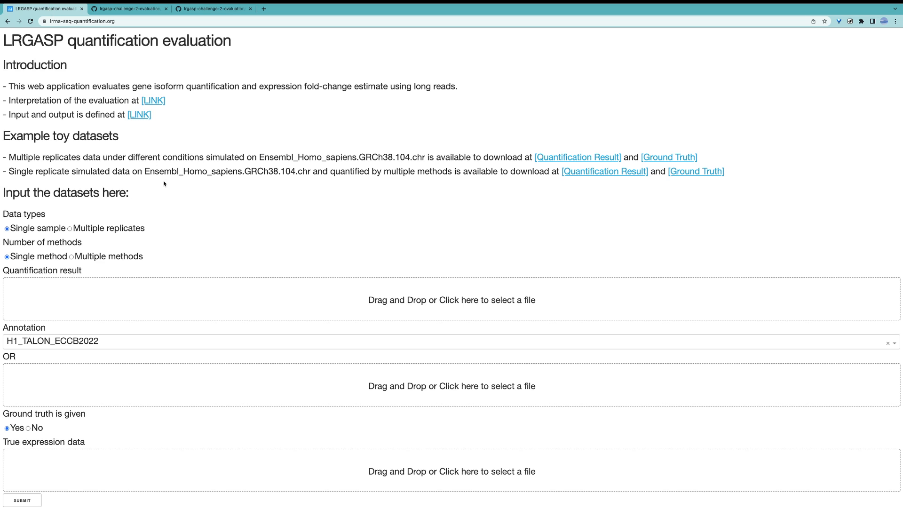
Step: Switch to the code editor and examine the two groups of three replicate columns in h1_talon_abundance_filtered_tpm.tsv, then return to the evaluation form
scroll(164, 183, down, 1)
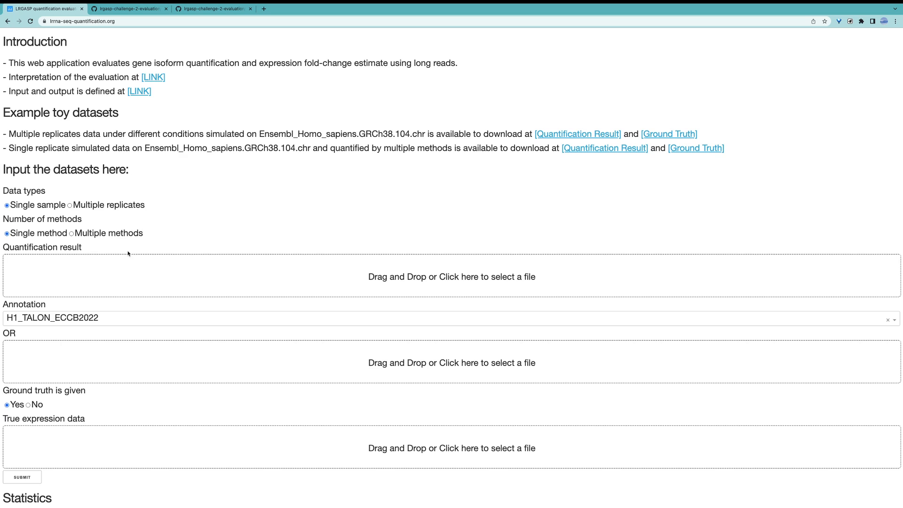
key(ctrl+Left)
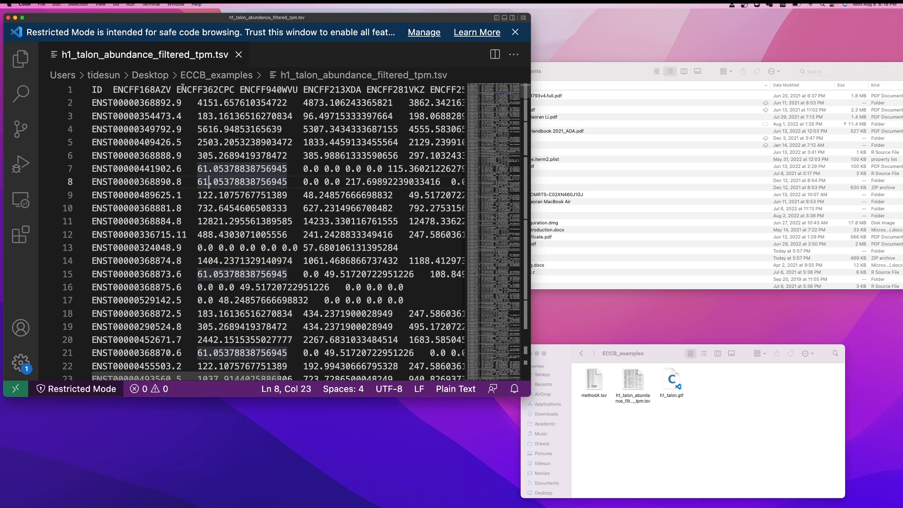
drag(299, 89, 363, 91)
scroll(363, 90, right, 5)
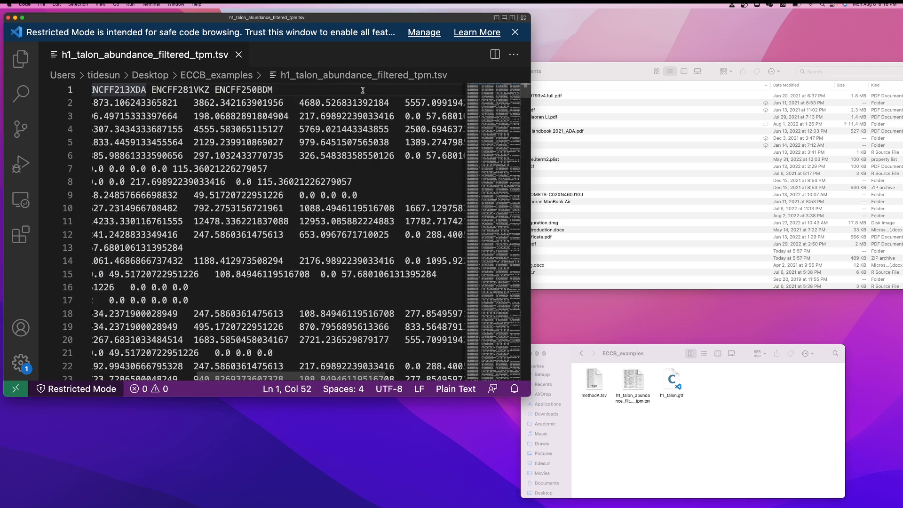
scroll(363, 90, left, 5)
drag(115, 90, 296, 89)
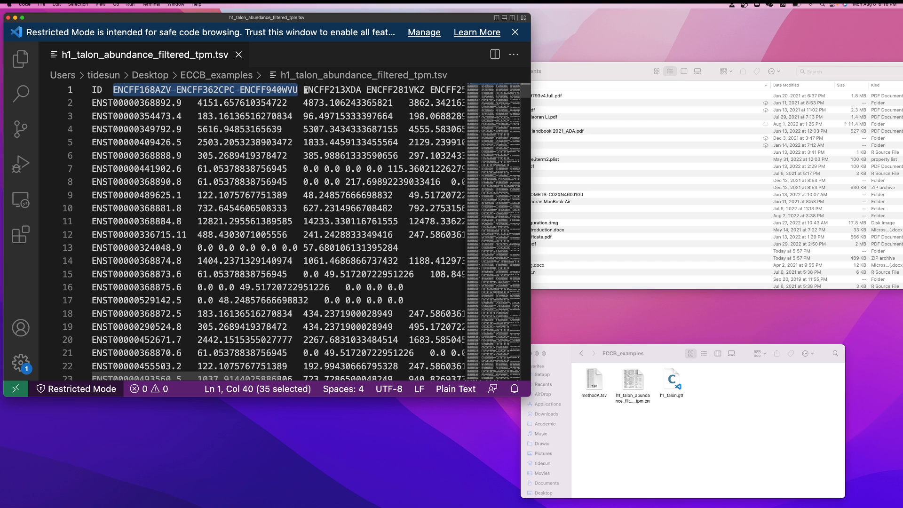
drag(301, 90, 513, 88)
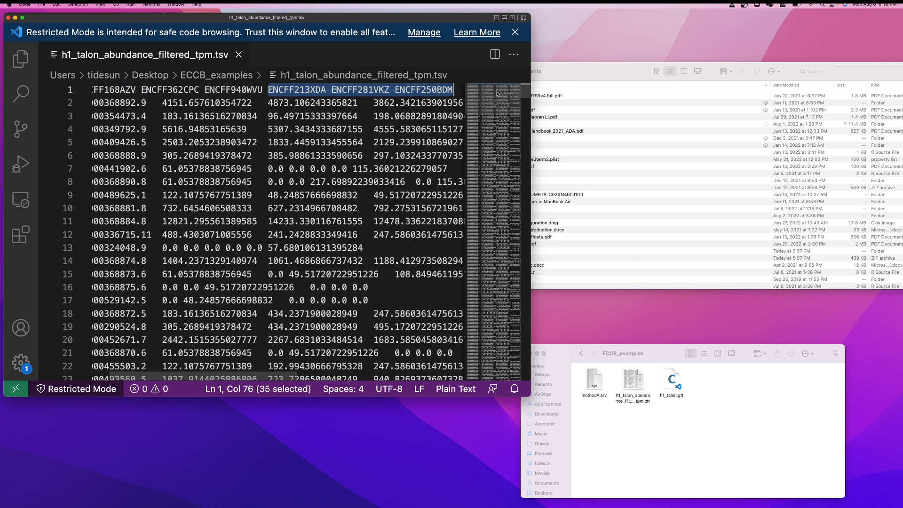
click(363, 128)
scroll(216, 175, left, 2)
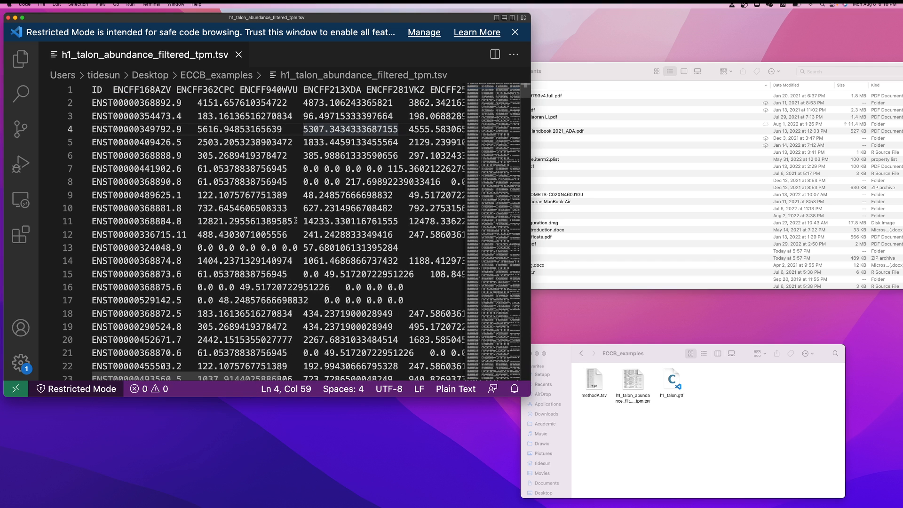
key(ctrl+Right)
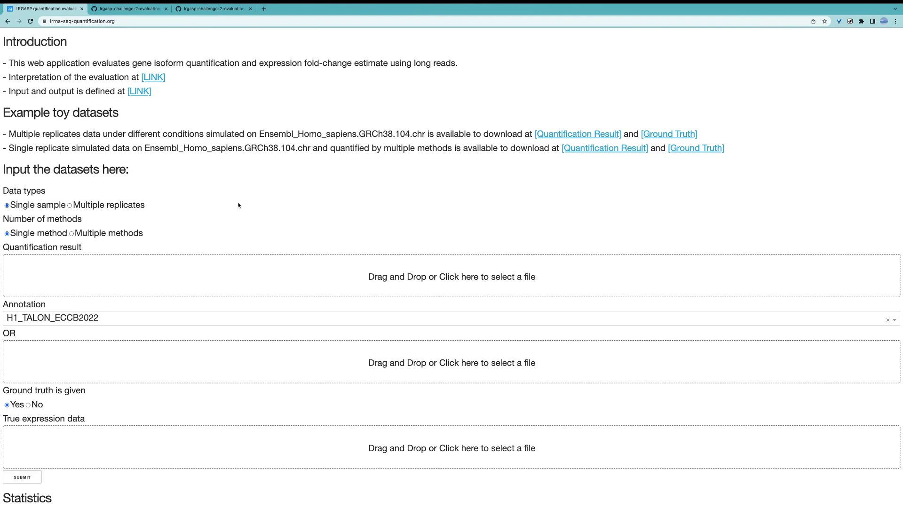
Step: Set the data type to Multiple replicates and upload h1_talon_abundance_filtered_tpm.tsv as the quantification result
click(91, 207)
click(433, 281)
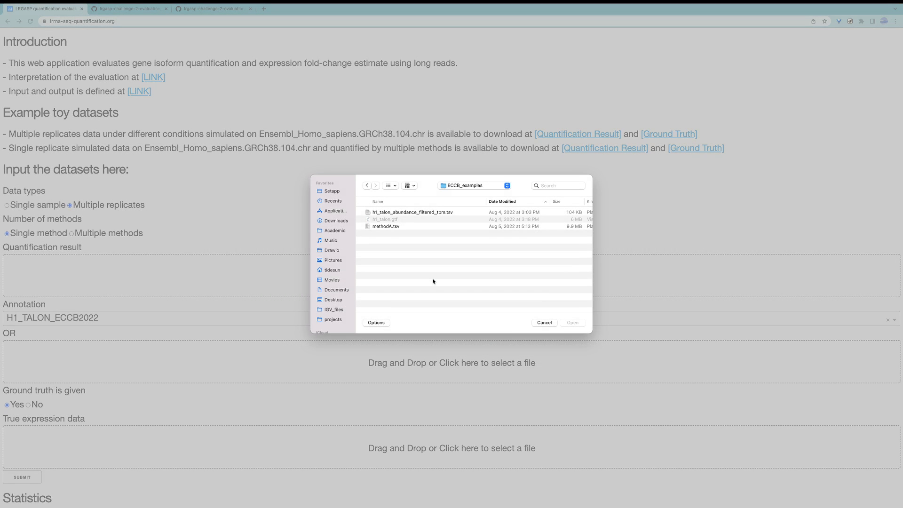
click(408, 213)
click(572, 322)
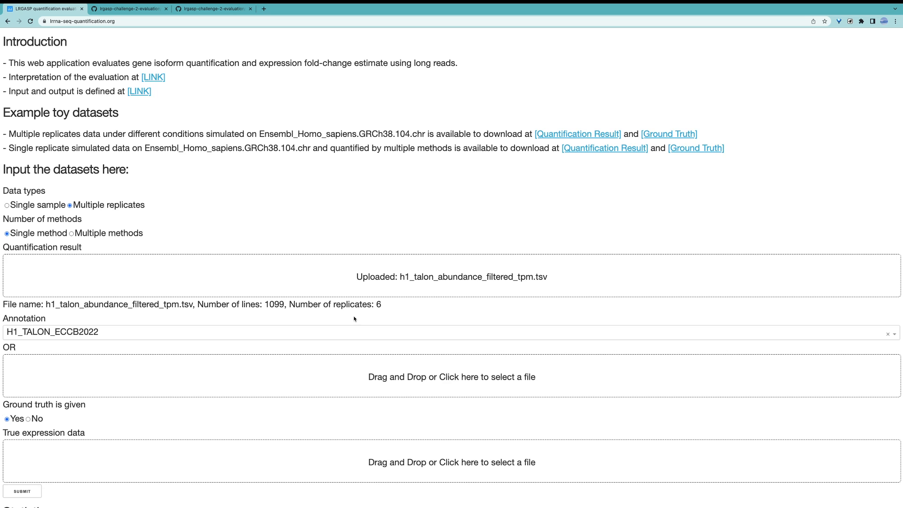
Step: Select H1_TALON_ECCB2022 as the annotation, and check the custom annotation upload without choosing a file
scroll(354, 319, down, 3)
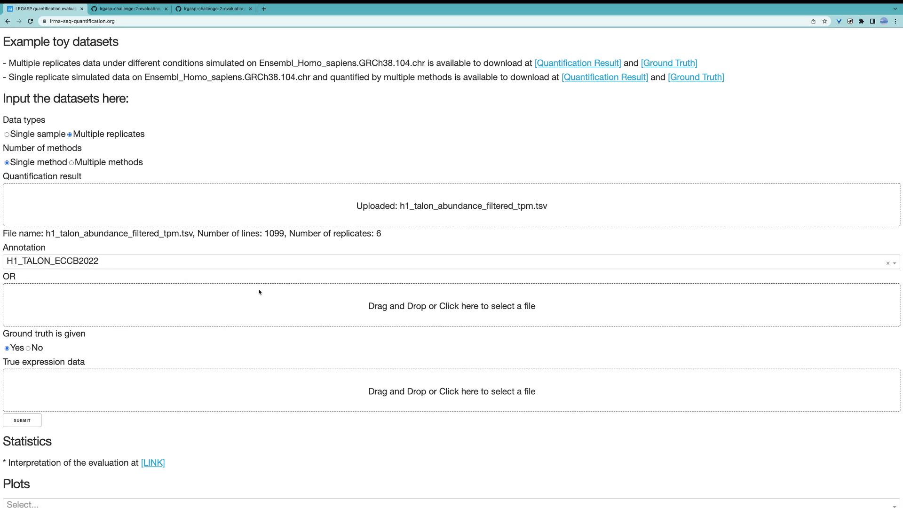
click(288, 261)
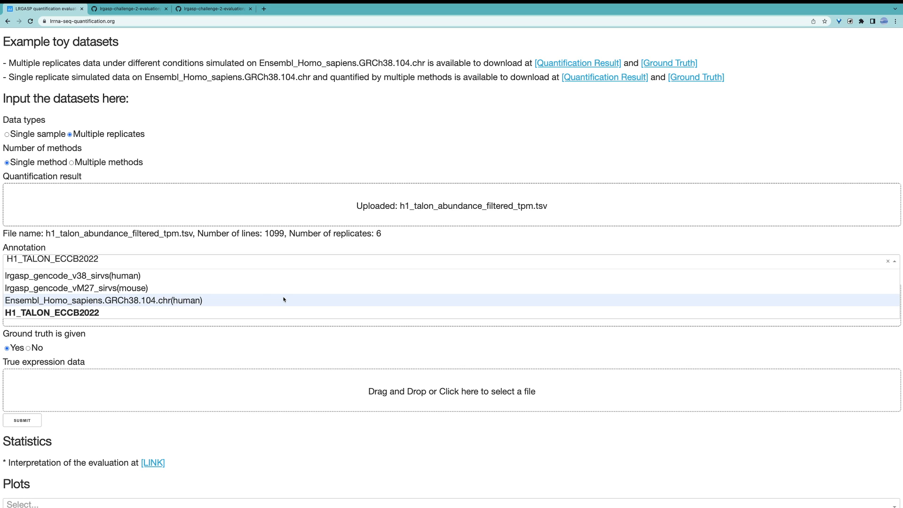
click(240, 313)
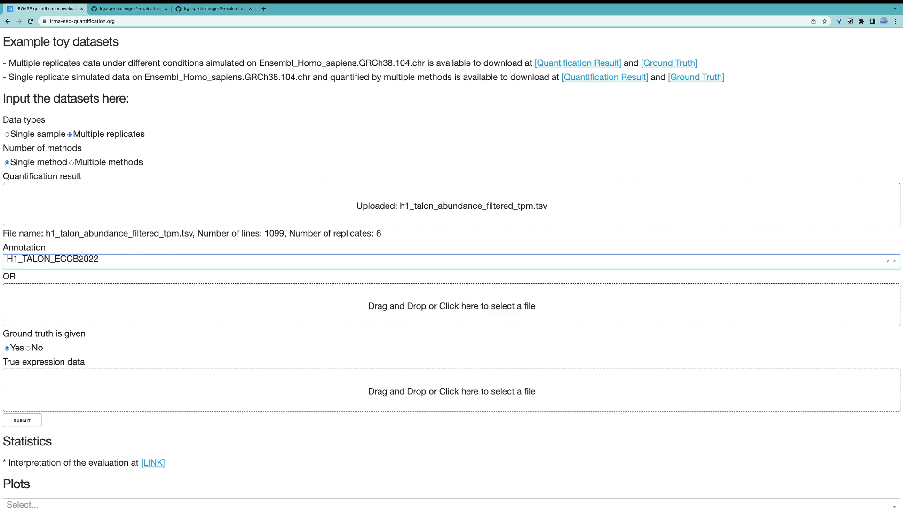
click(399, 306)
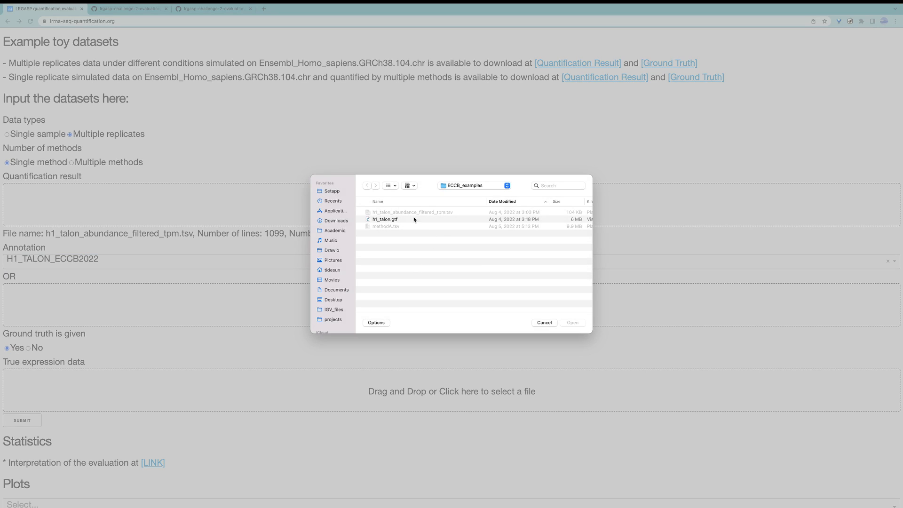
click(544, 322)
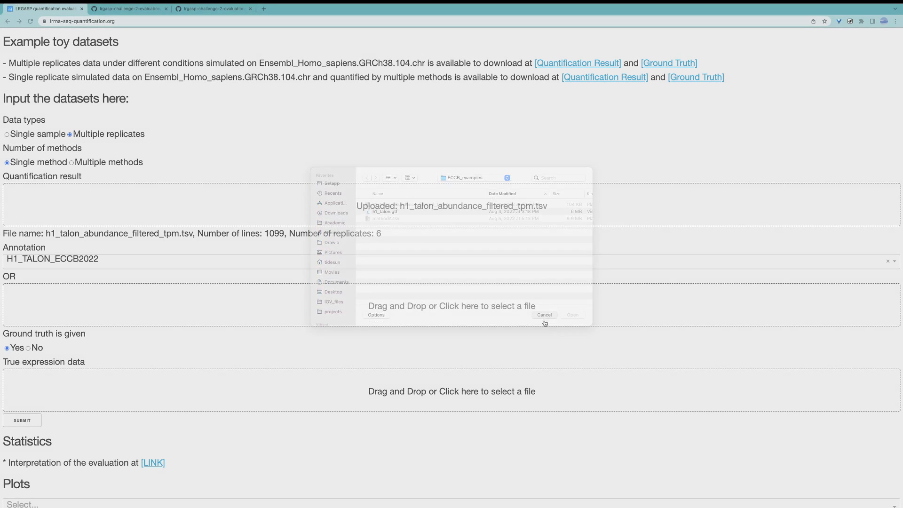
Step: Specify that no ground truth is given and submit the dataset for evaluation
scroll(173, 345, down, 1)
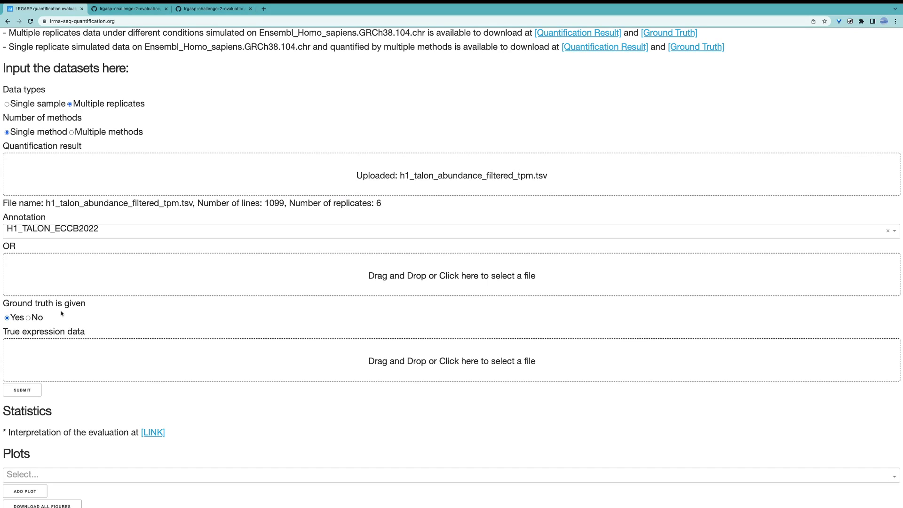
click(33, 318)
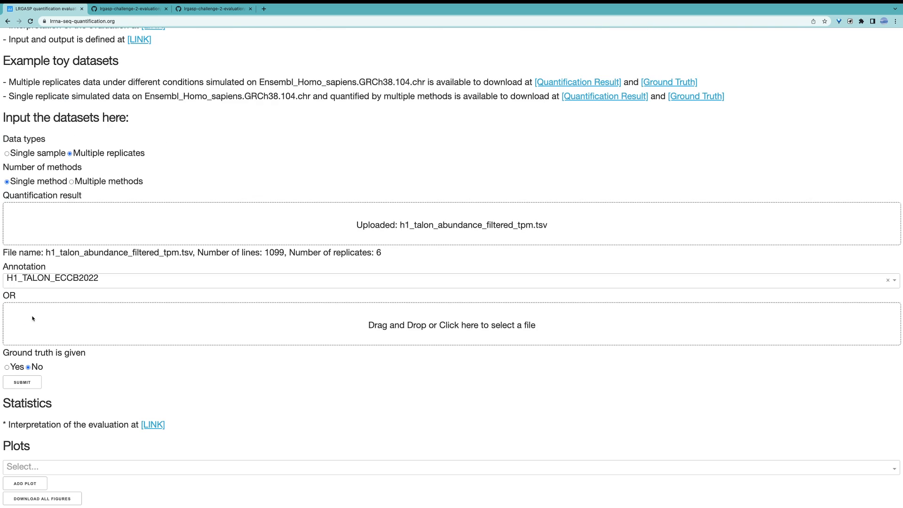
click(22, 382)
scroll(66, 390, down, 1)
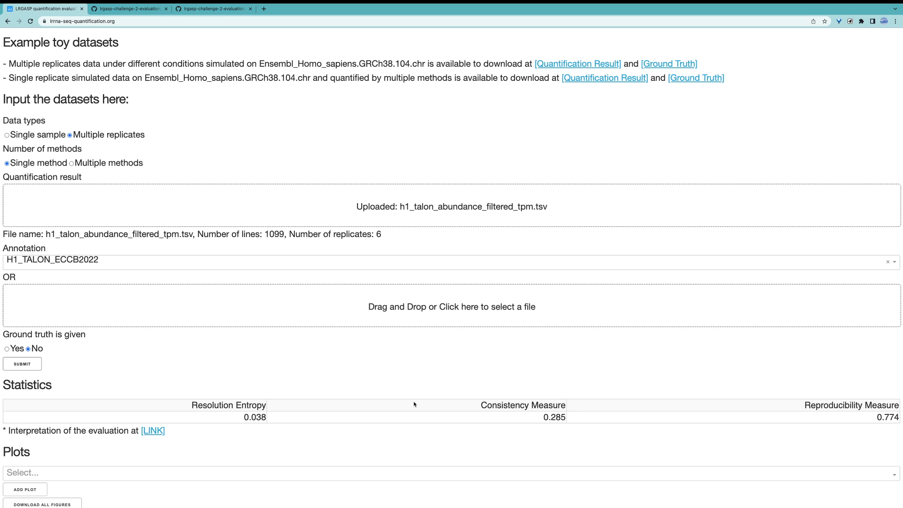
Step: Open the interpretation link below the statistics in a new tab, review the Consistency metric explanation, and return to the results
right_click(160, 430)
click(185, 379)
click(267, 13)
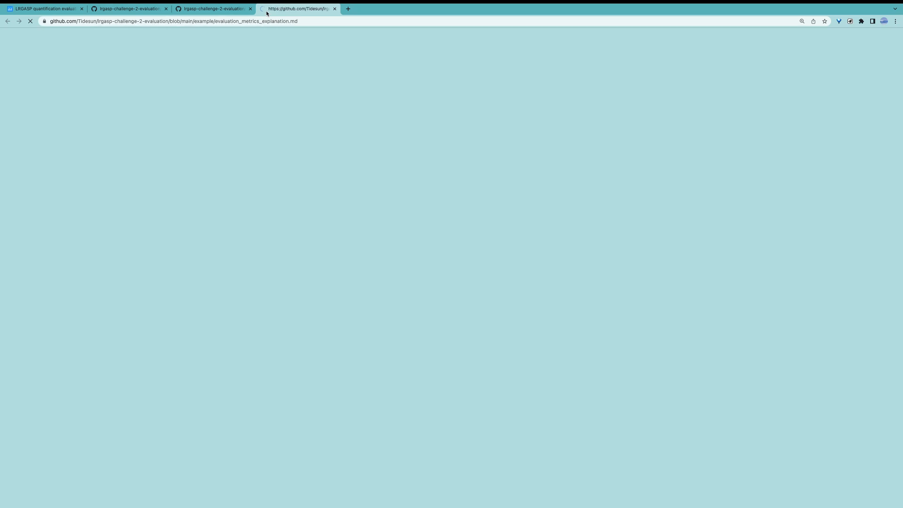
scroll(242, 237, down, 10)
scroll(242, 237, down, 5)
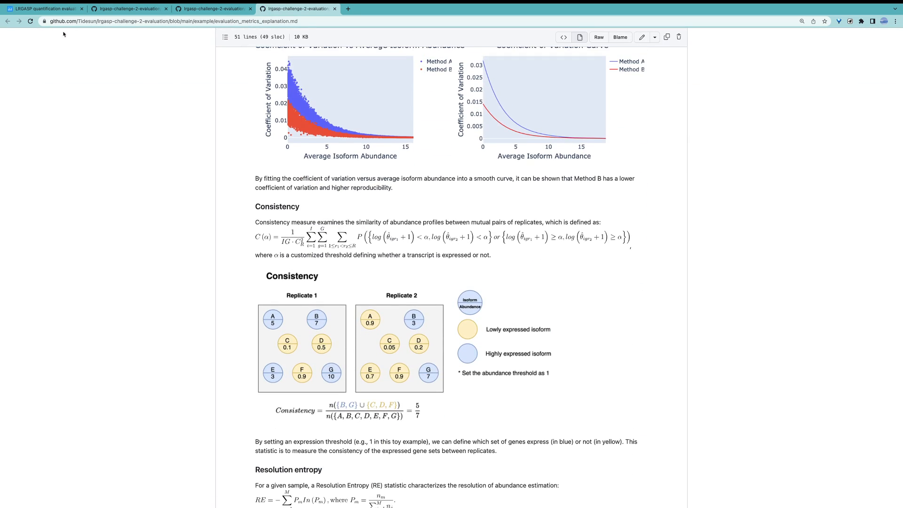
click(43, 9)
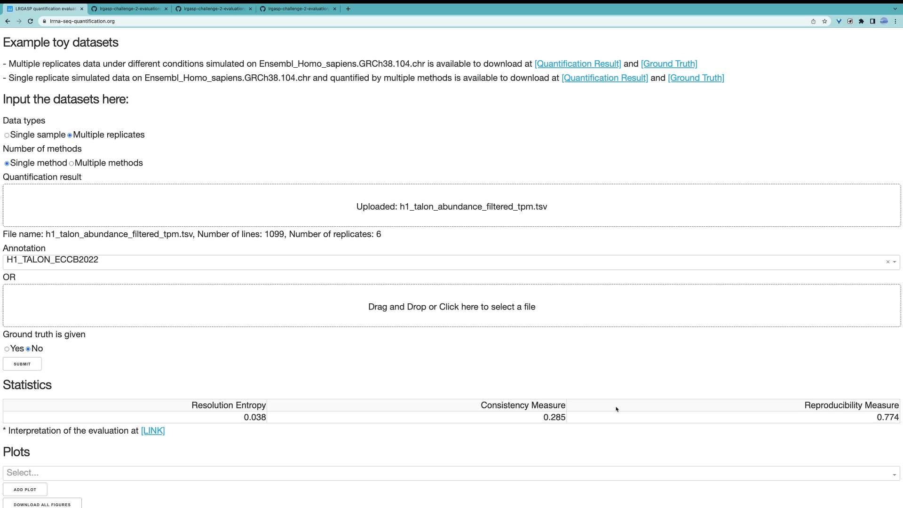
Step: Add the Distribution of isoform lengths plot to the results and view its bar chart
scroll(616, 409, down, 1)
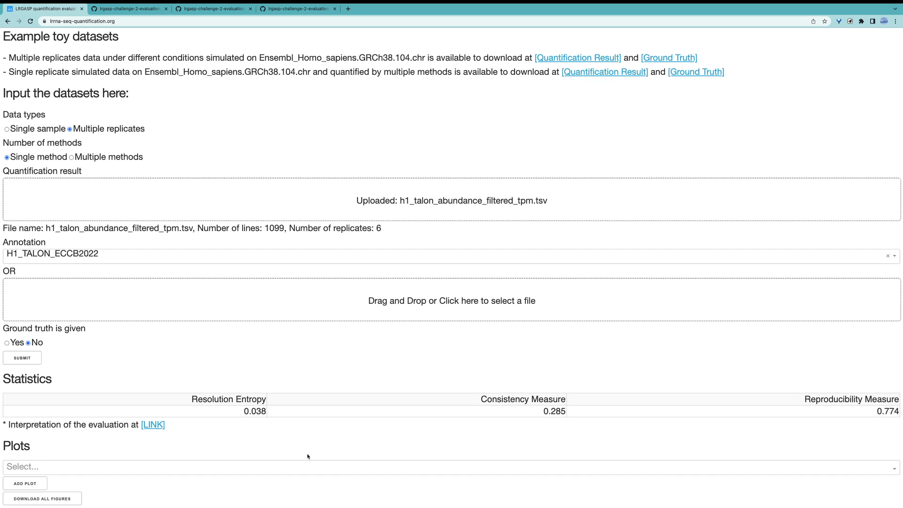
click(242, 466)
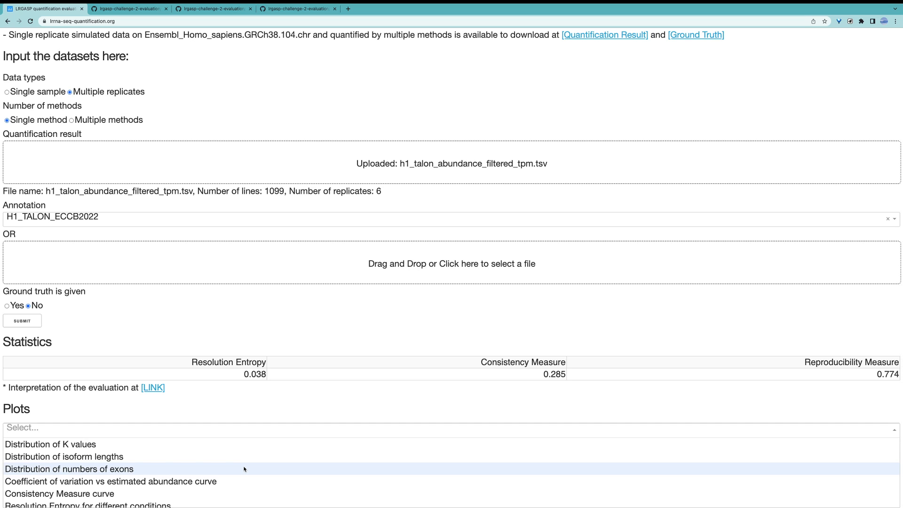
click(101, 460)
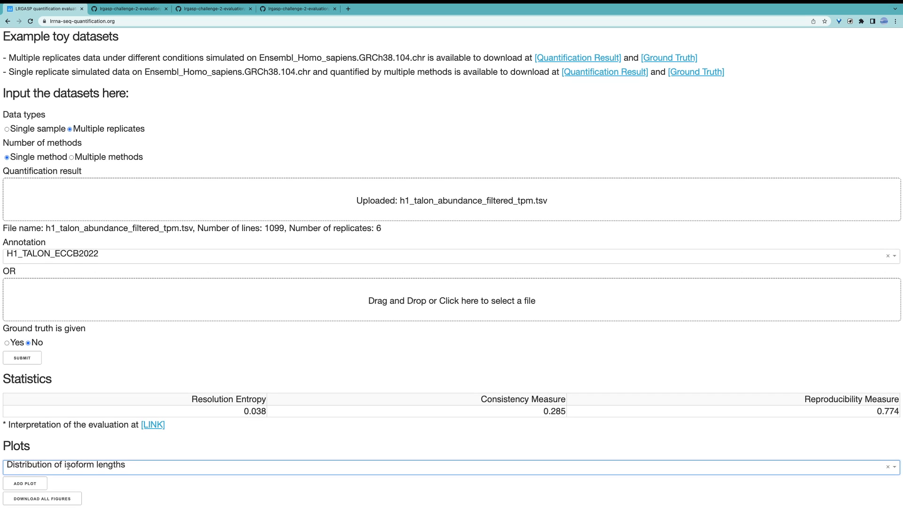
click(25, 482)
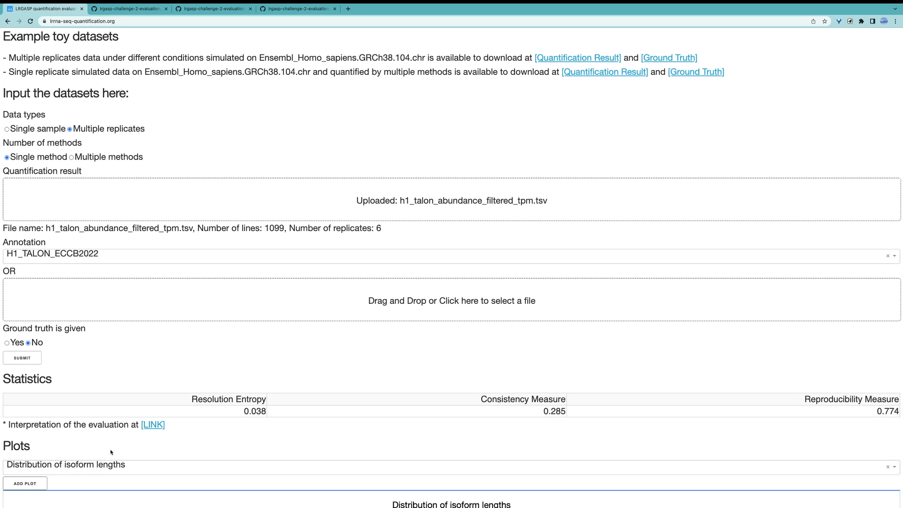
scroll(110, 451, down, 6)
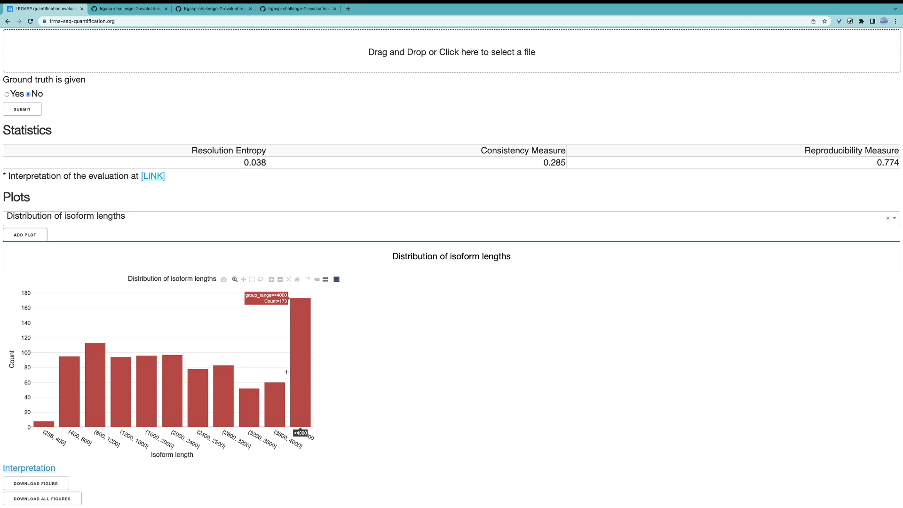
Step: Add the Coefficient of variation vs estimated abundance curve plot to the results
click(85, 219)
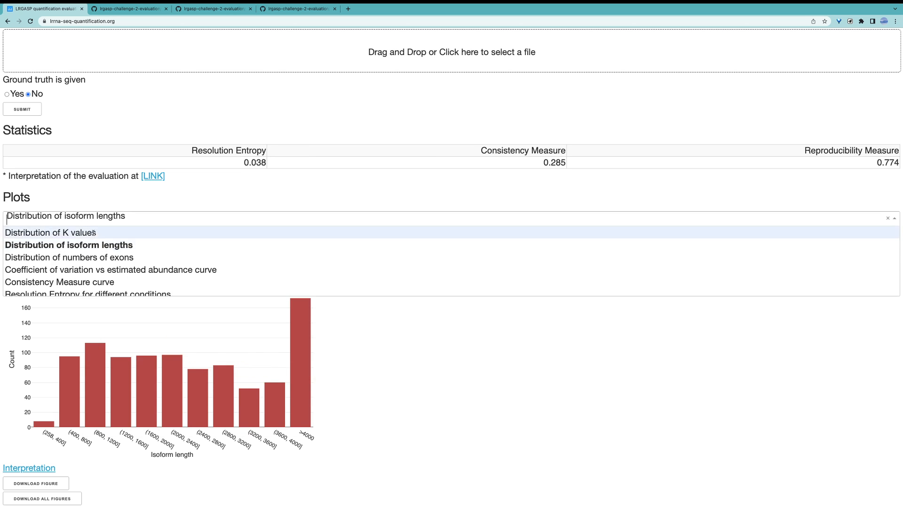
click(102, 270)
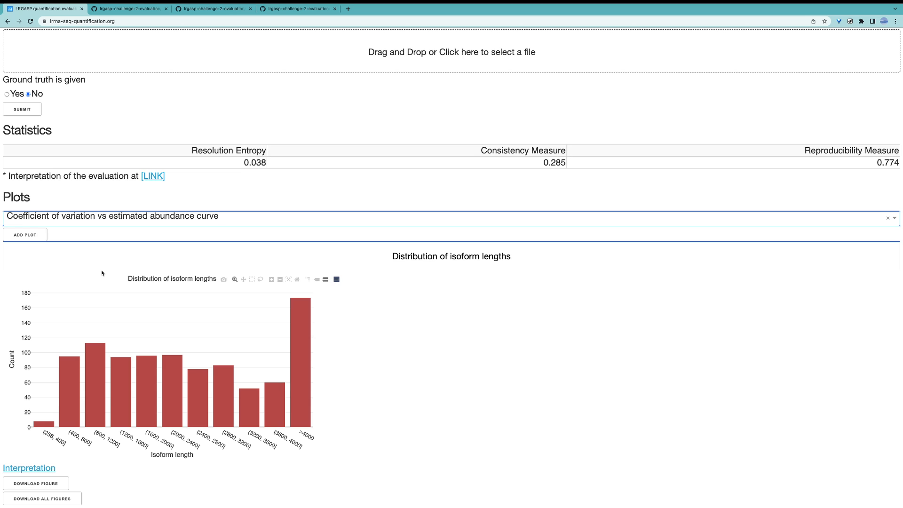
click(36, 236)
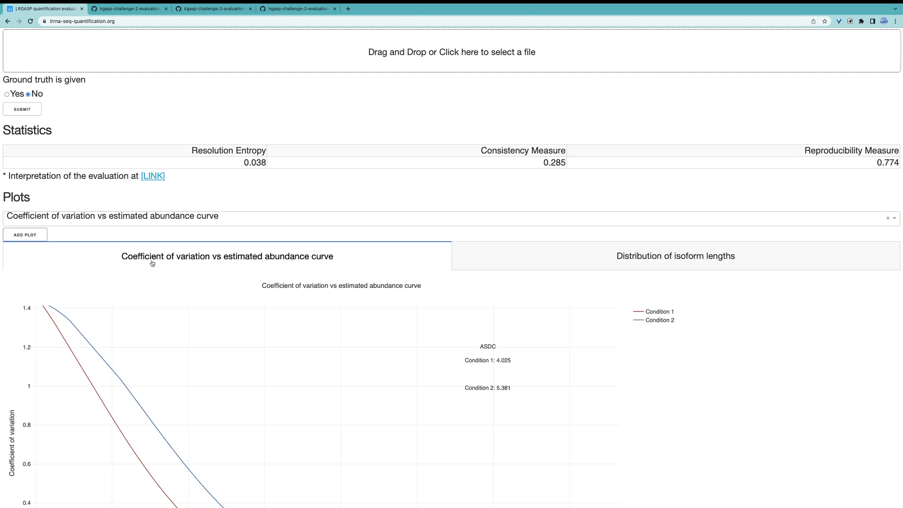
Step: Examine the coefficient of variation curves for both conditions and add the Consistency Measure curve plot to the results
scroll(152, 263, down, 5)
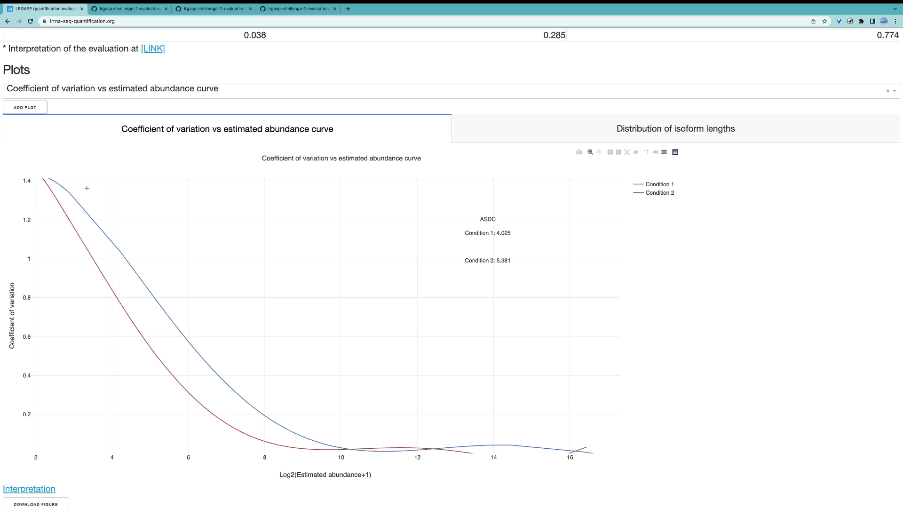
mouse_move(60, 185)
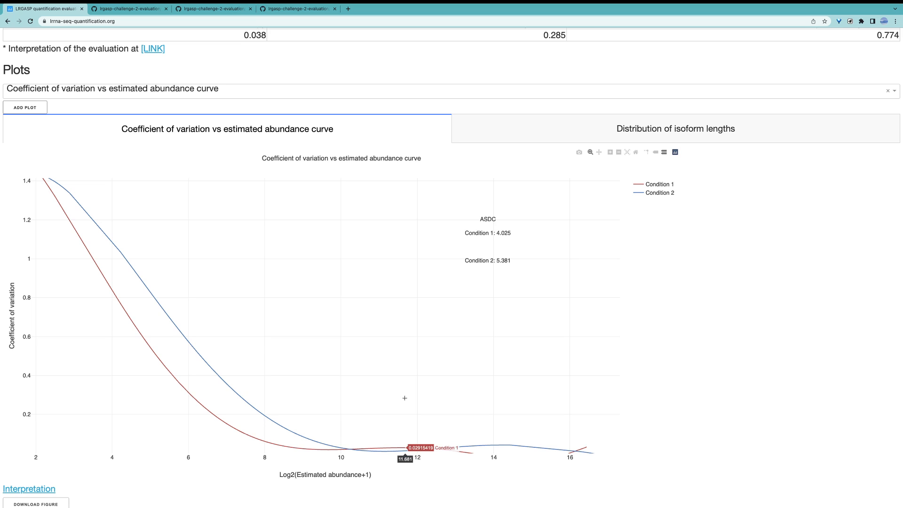
scroll(383, 352, down, 1)
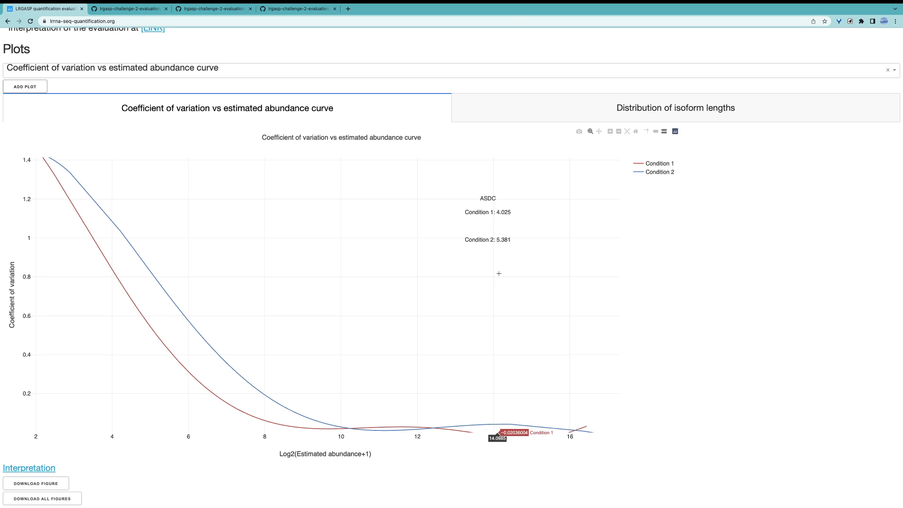
click(165, 75)
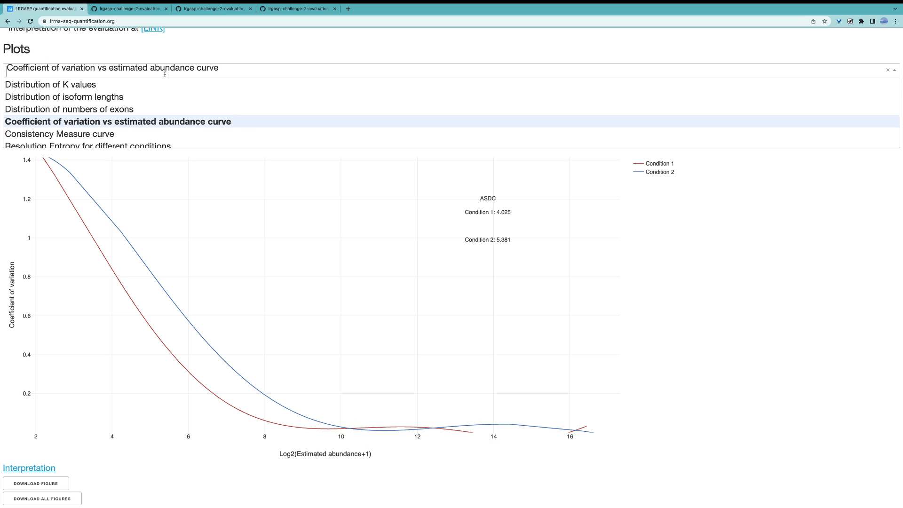
click(141, 134)
click(41, 88)
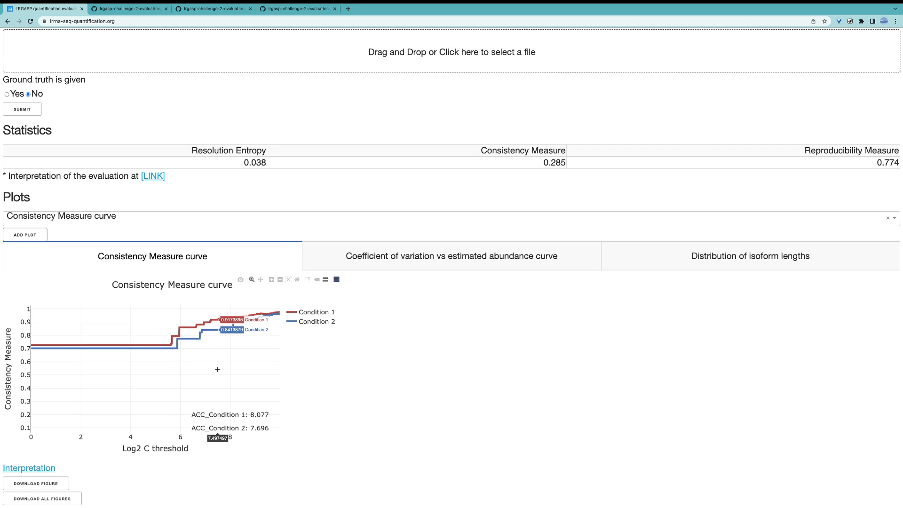
Step: Add the Resolution Entropy for different conditions plot to the results and view its bar charts
click(131, 219)
scroll(148, 268, down, 1)
scroll(148, 268, down, 1)
click(148, 266)
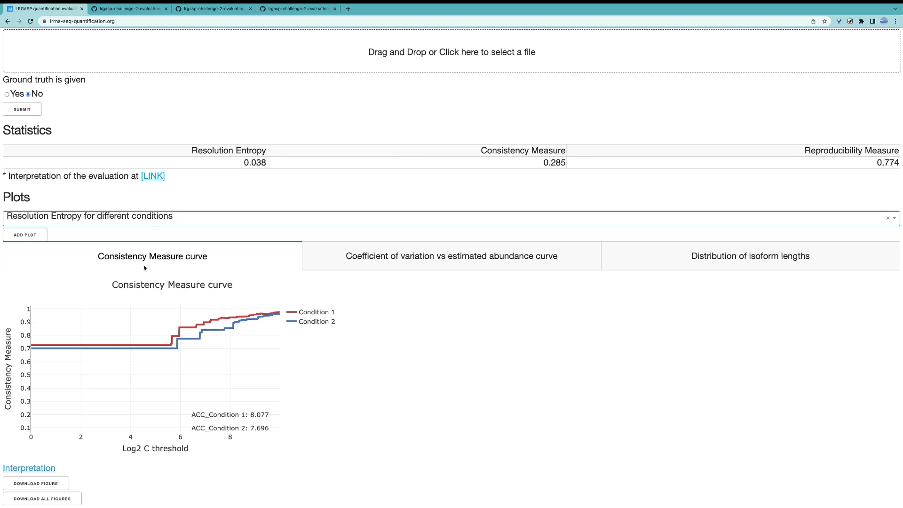
click(37, 236)
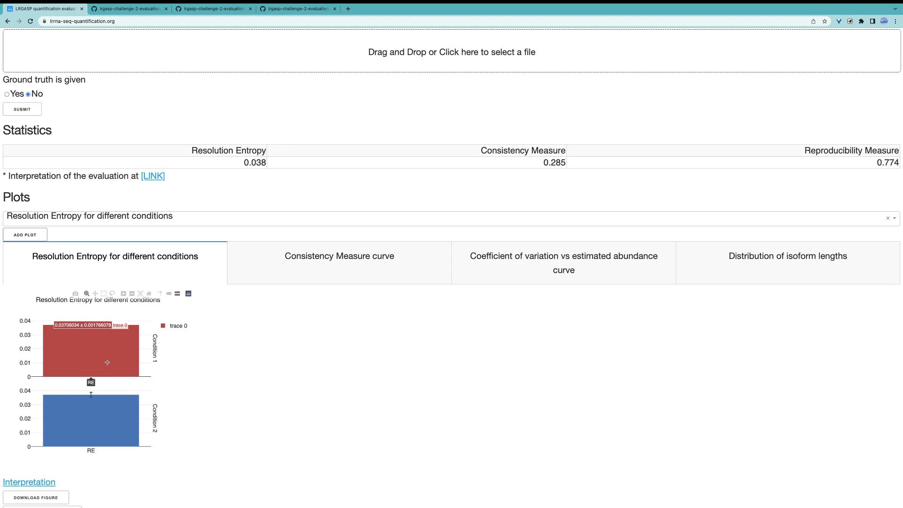
scroll(110, 390, down, 1)
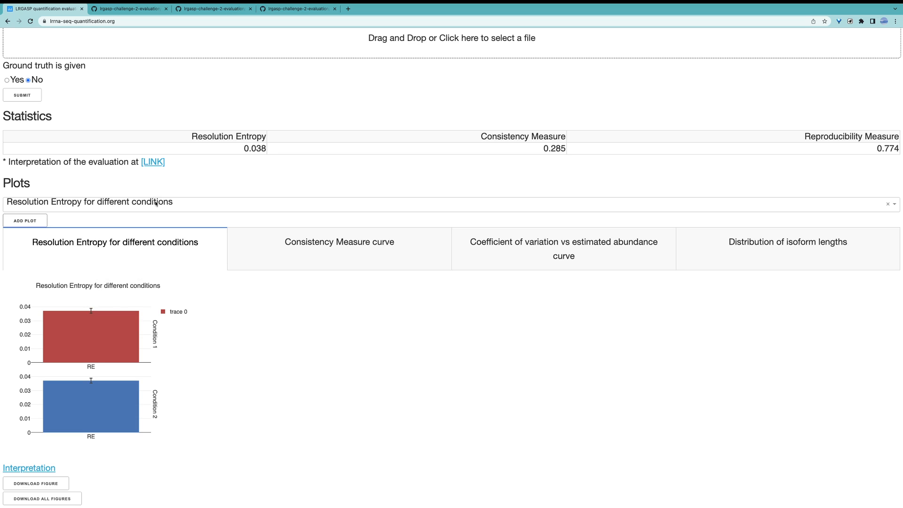
mouse_move(109, 337)
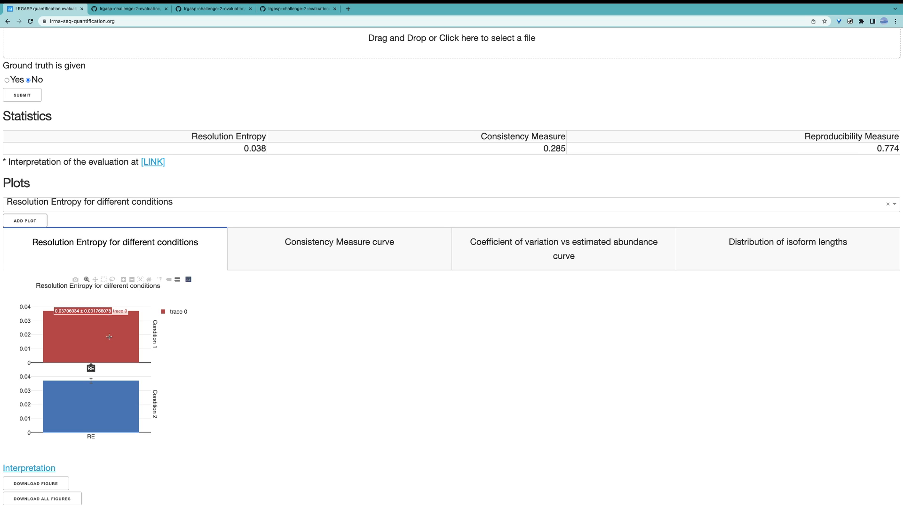
Step: Add the Statistics with different numbers of exons plot to the results and view its CM, RM and RE charts
click(97, 206)
scroll(105, 241, down, 3)
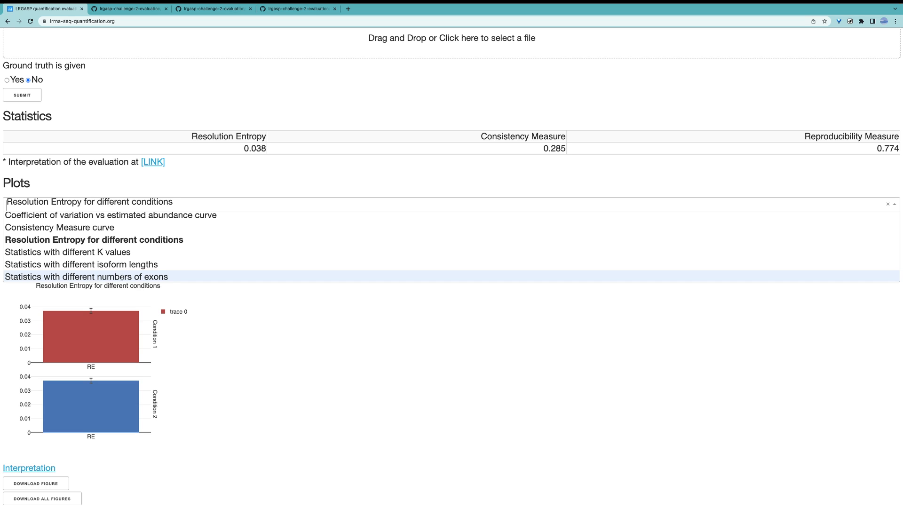
click(117, 276)
click(36, 221)
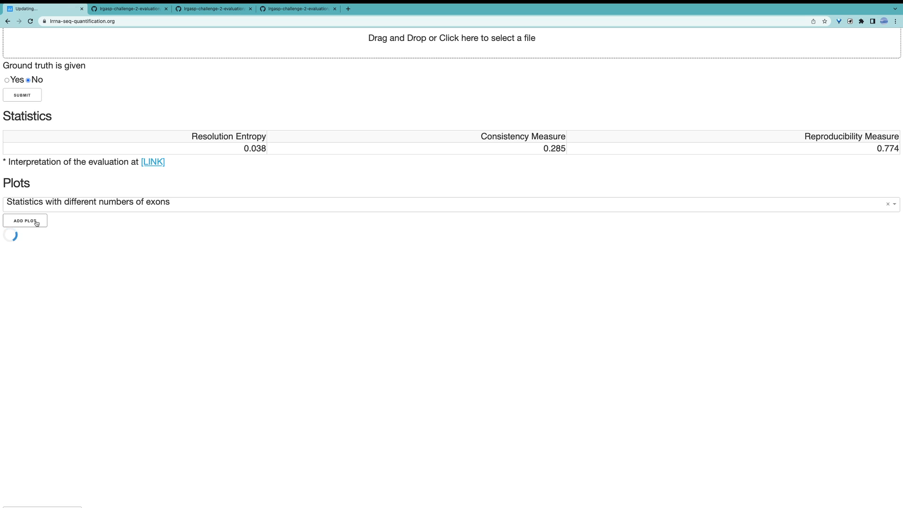
scroll(111, 262, down, 3)
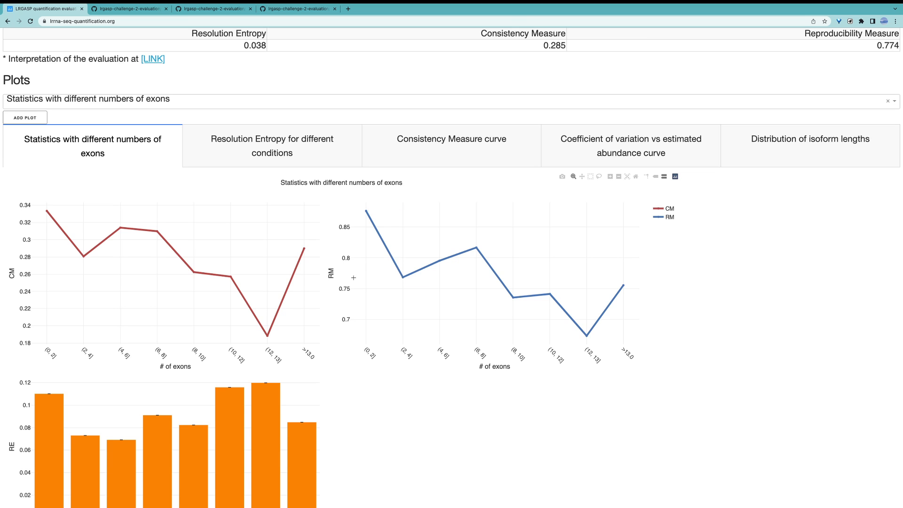
scroll(94, 423, down, 2)
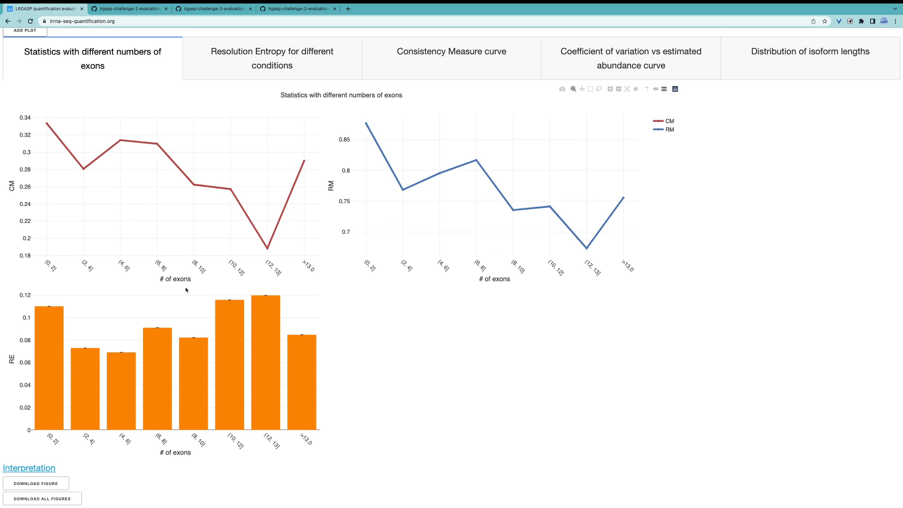
scroll(191, 294, up, 1)
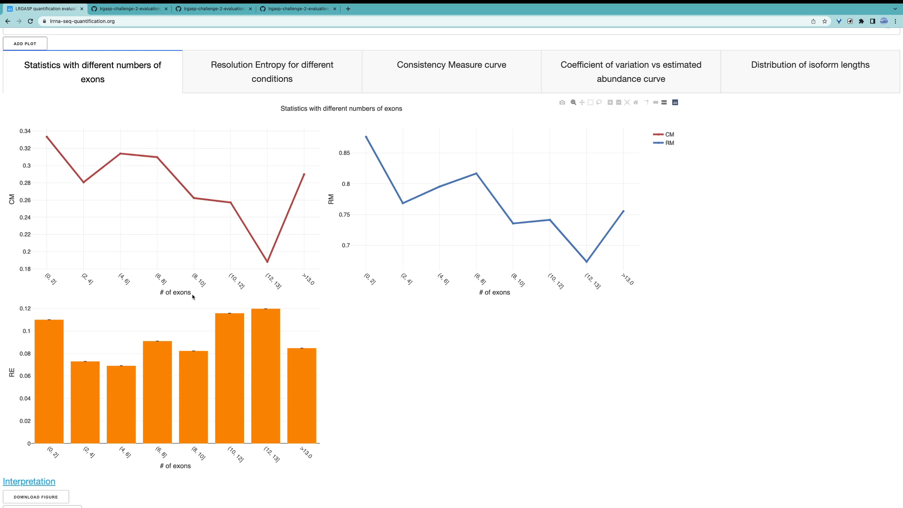
scroll(192, 296, down, 1)
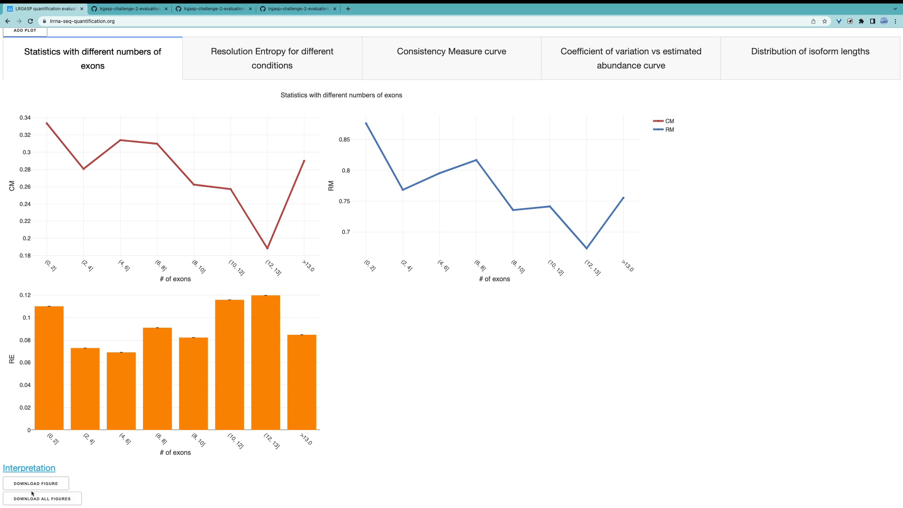
Step: Download all figures as figures (1).zip into the Documents folder and extract the downloaded archive
click(67, 500)
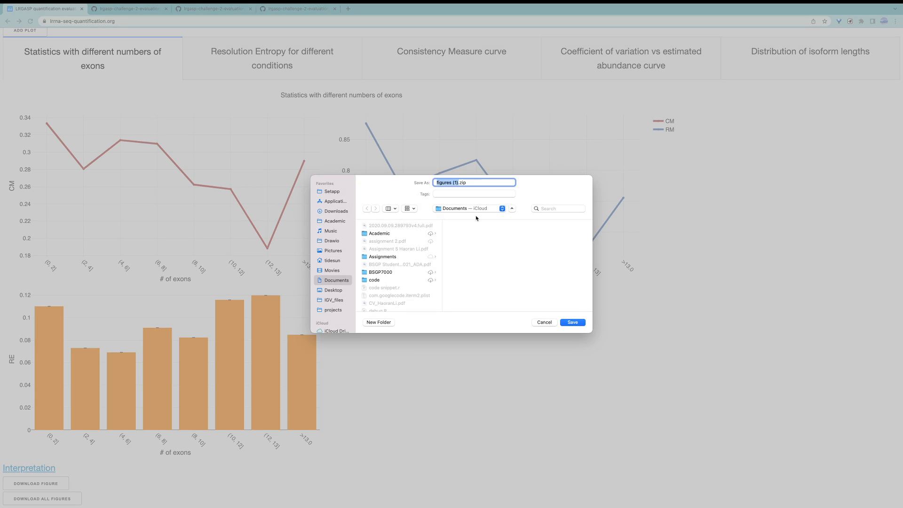
click(578, 324)
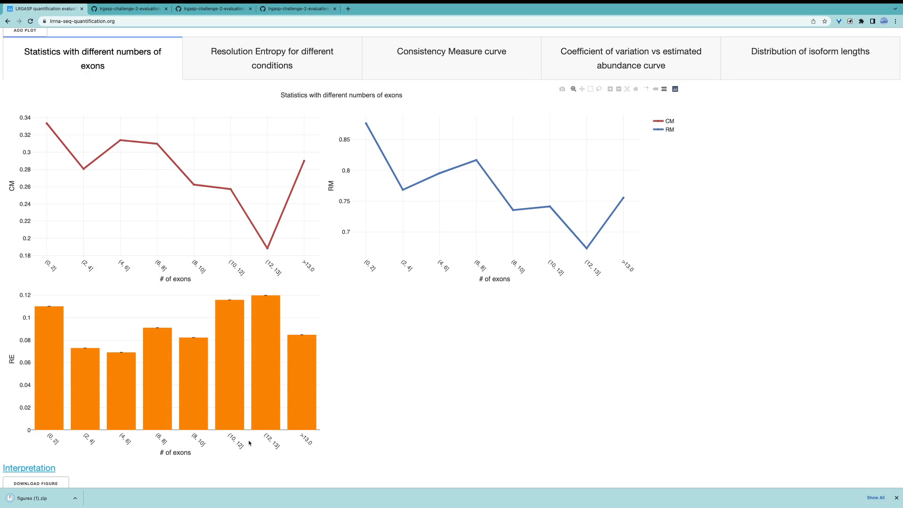
click(42, 504)
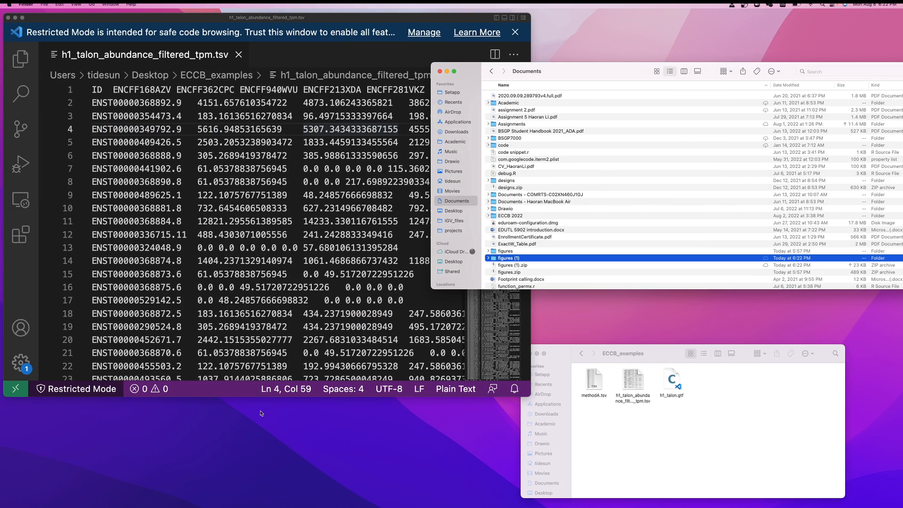
Step: Look through the extracted figures (1) folder in Finder, check the coefficient of variation PDF and PNG files, and return to the results page in the browser
double_click(512, 260)
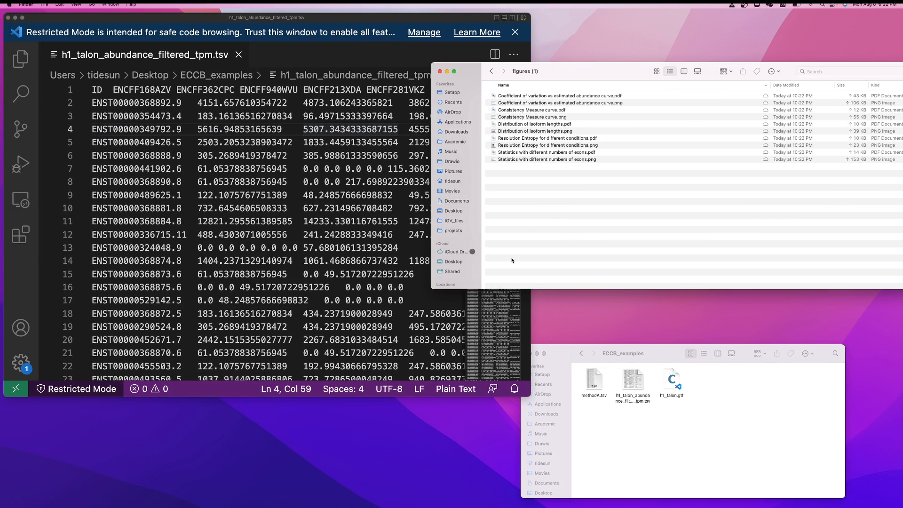
mouse_move(552, 172)
mouse_down()
mouse_move(551, 74)
mouse_move(558, 184)
mouse_up()
click(620, 97)
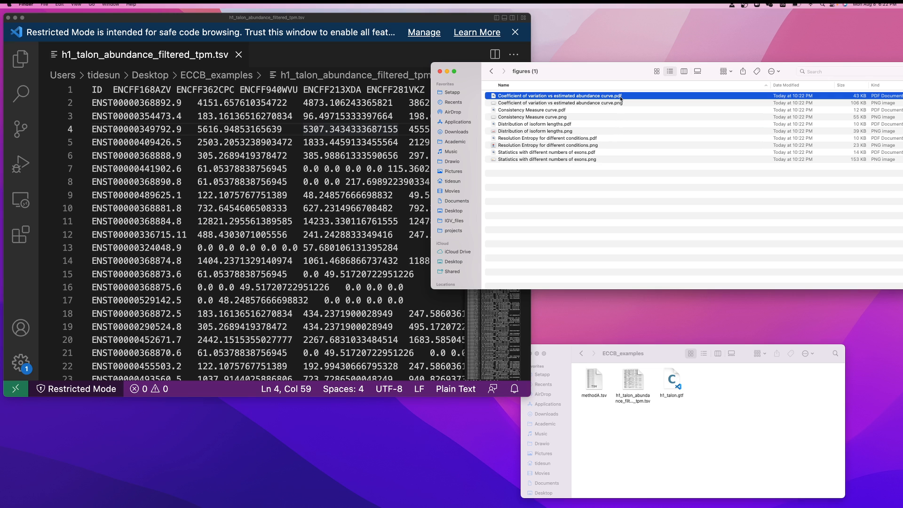
click(622, 103)
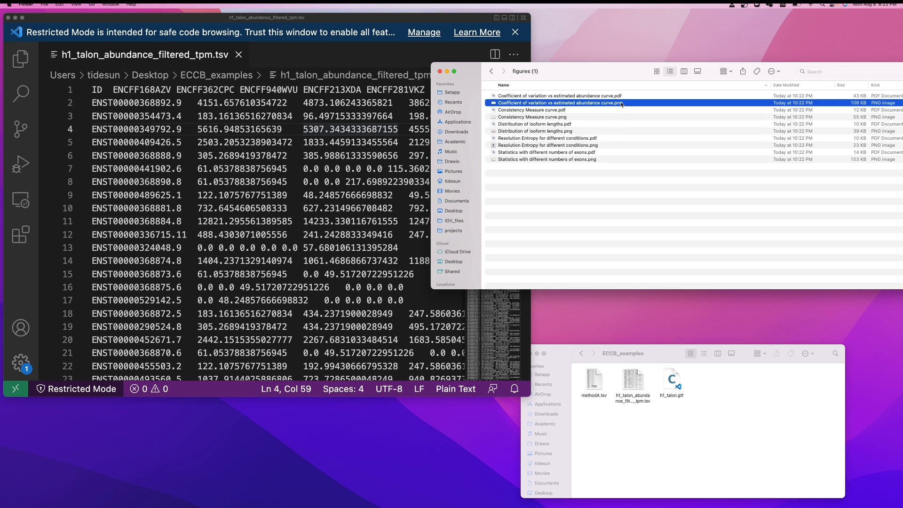
key(ctrl+Right)
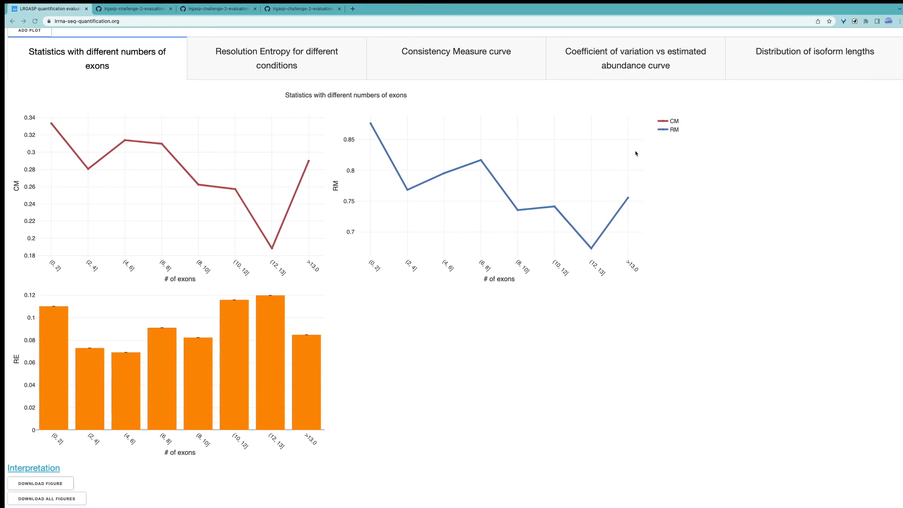
scroll(634, 150, up, 5)
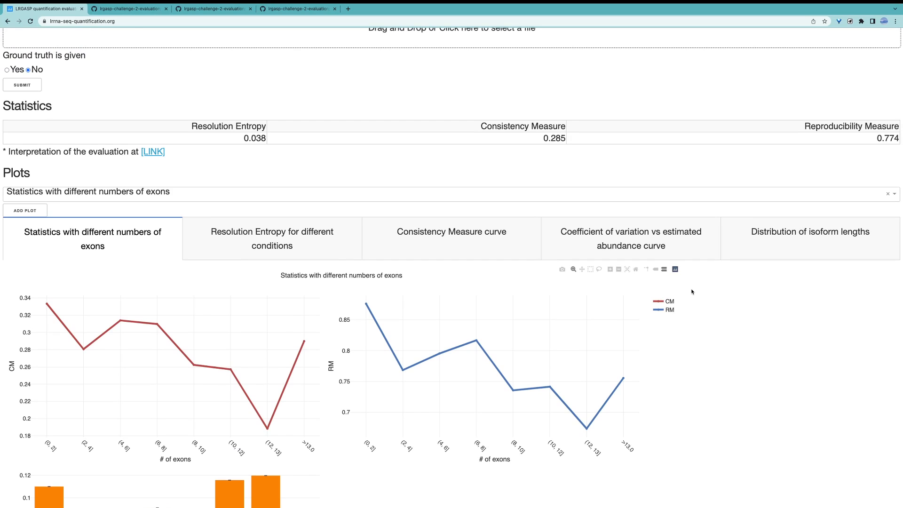
mouse_move(708, 501)
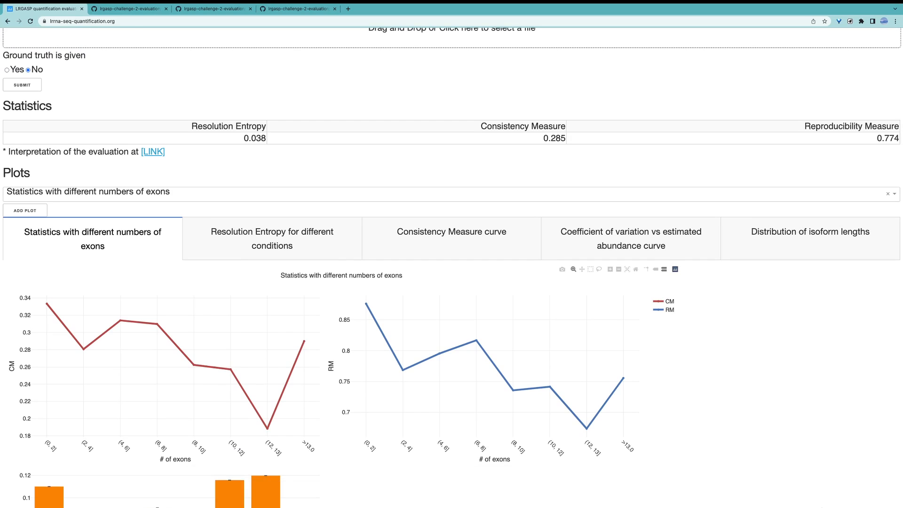